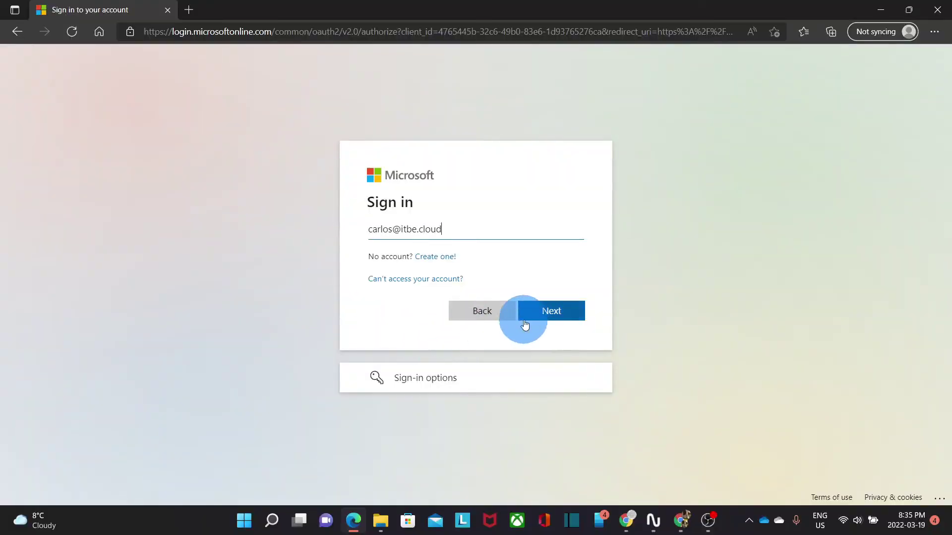
- Complete sign-in with the saved password and launch the Admin app from the App launcher
{"action": "left_click", "coordinate": [547, 312]}
{"action": "left_click", "coordinate": [545, 334]}
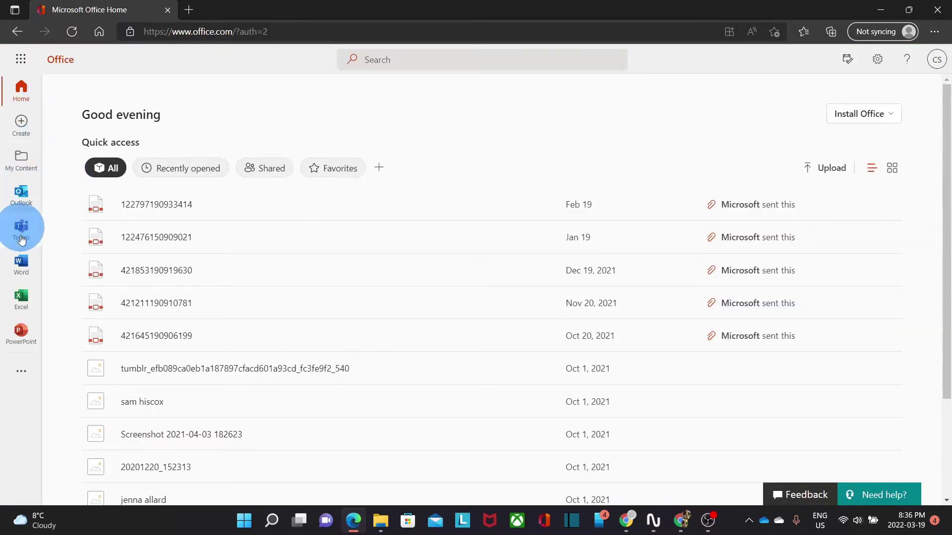
{"action": "left_click", "coordinate": [21, 61]}
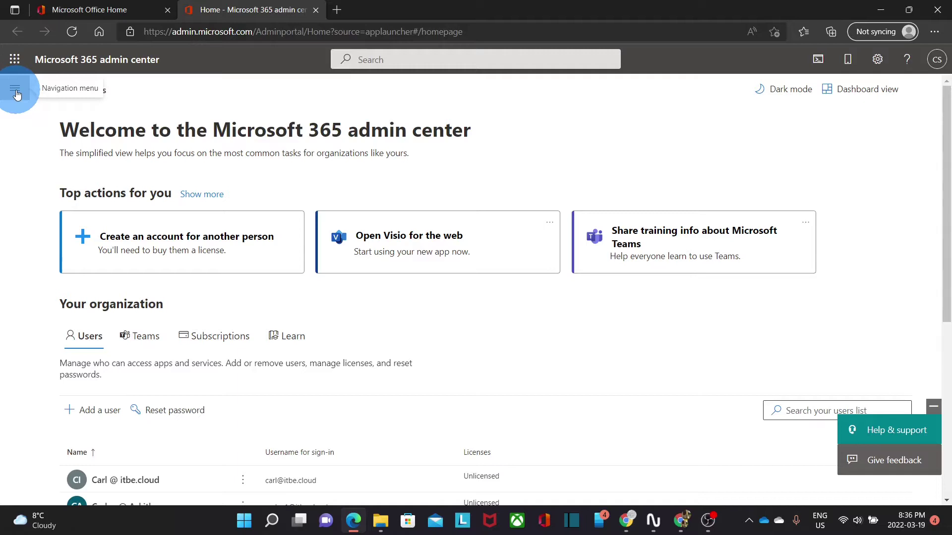
- Go to Teams & groups > Active teams & groups in the admin navigation
{"action": "left_click", "coordinate": [15, 89]}
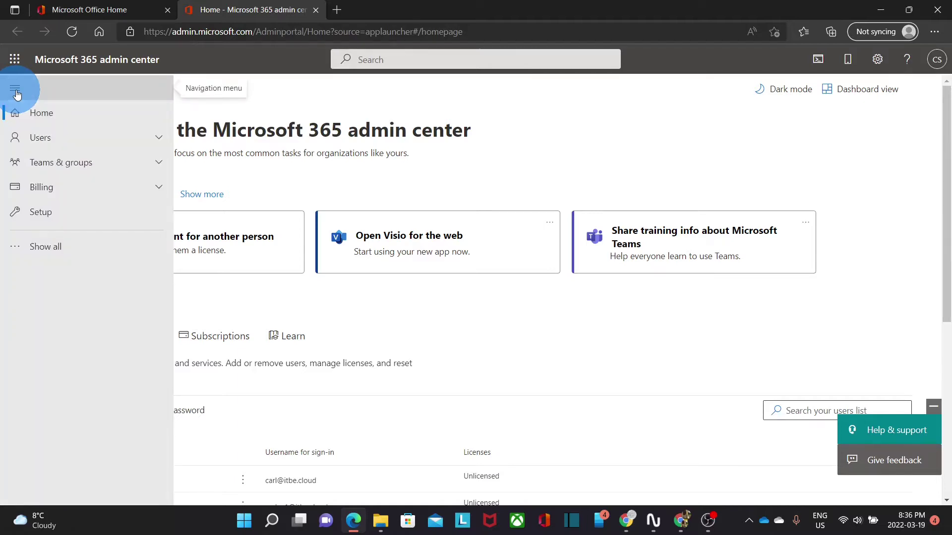
{"action": "left_click", "coordinate": [67, 168]}
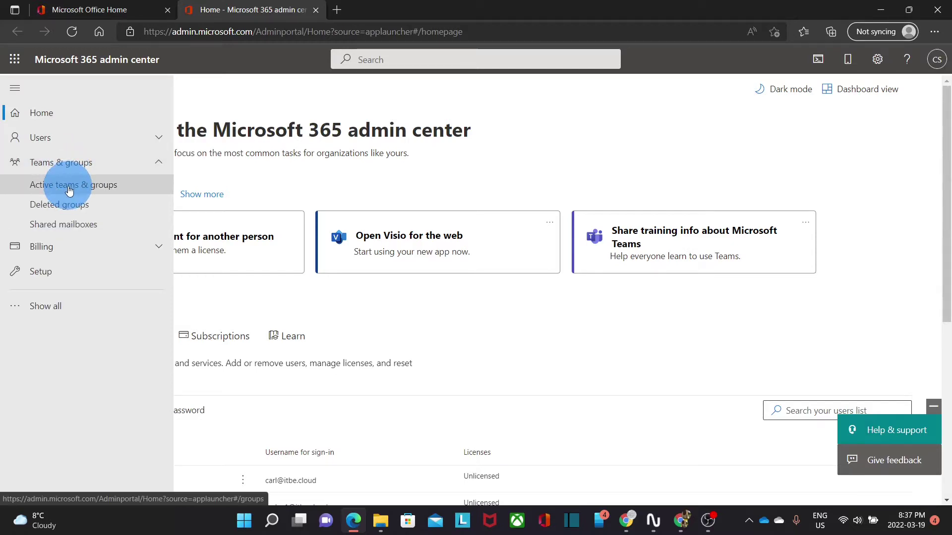
{"action": "left_click", "coordinate": [69, 189]}
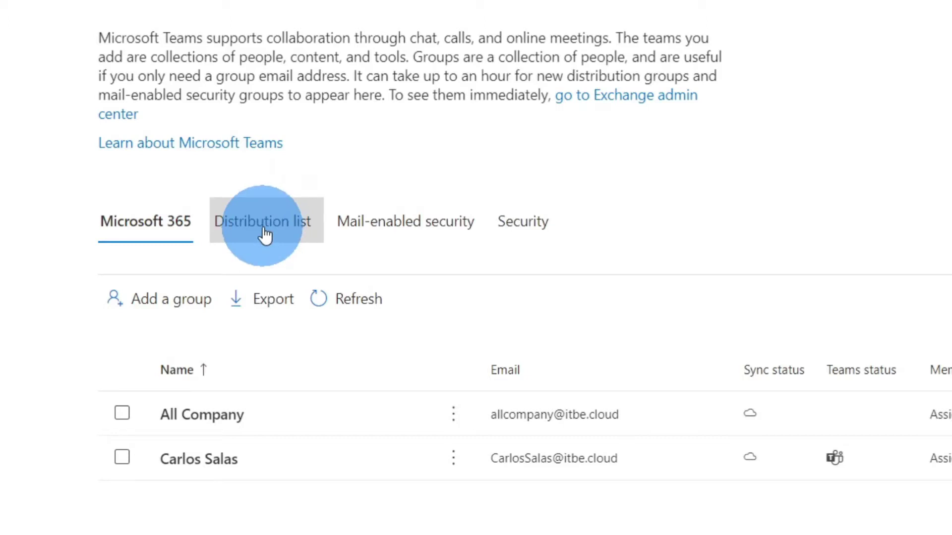
- Add a Distribution group named 'Sales Team' with description 'Our Sales Team Group'
{"action": "left_click", "coordinate": [173, 305]}
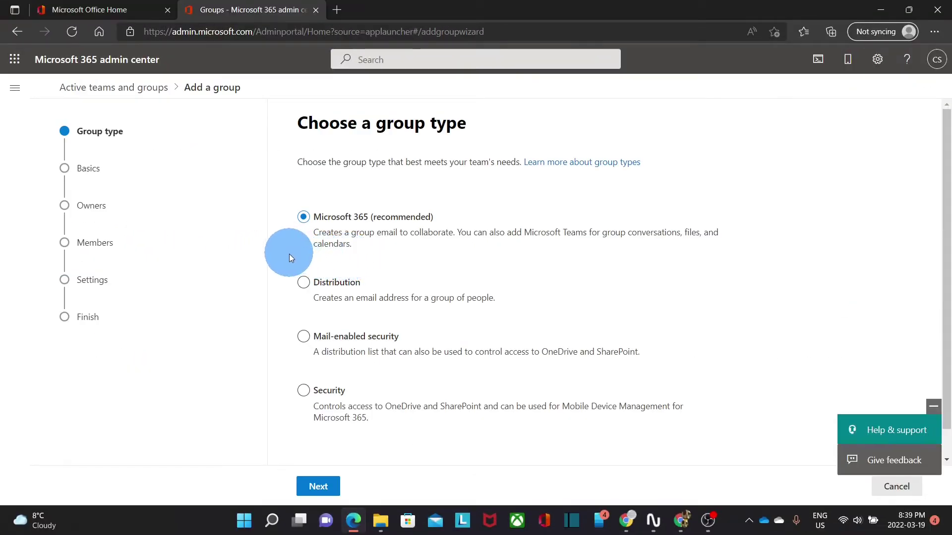
{"action": "left_click", "coordinate": [303, 283]}
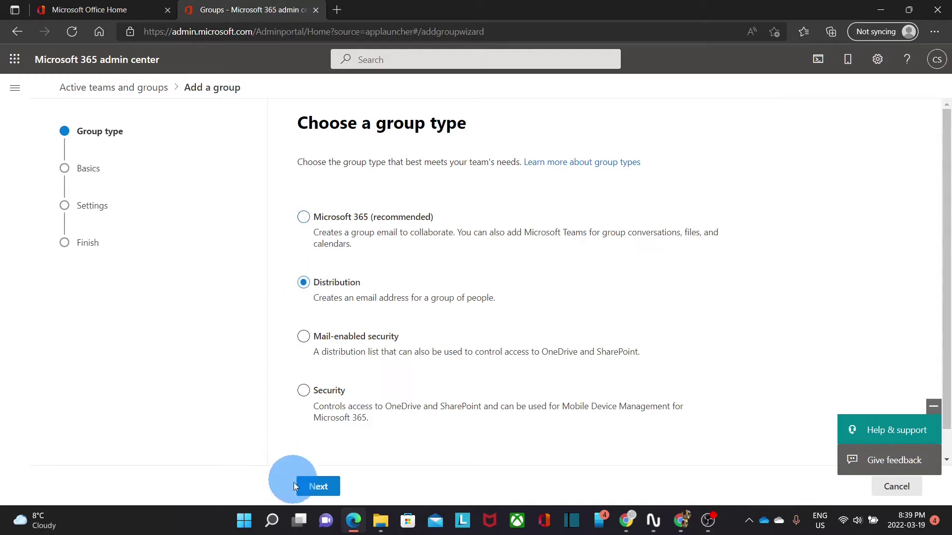
{"action": "left_click", "coordinate": [320, 487]}
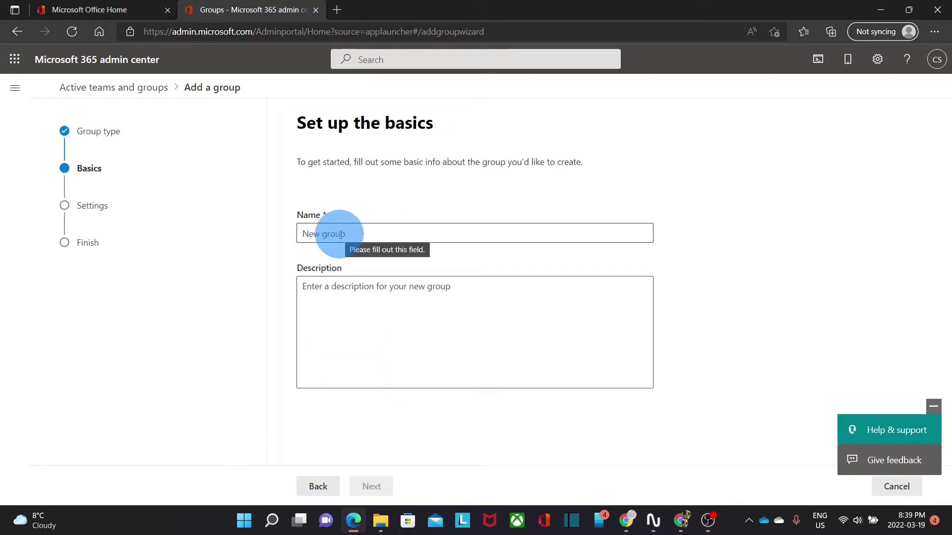
{"action": "left_click", "coordinate": [344, 234]}
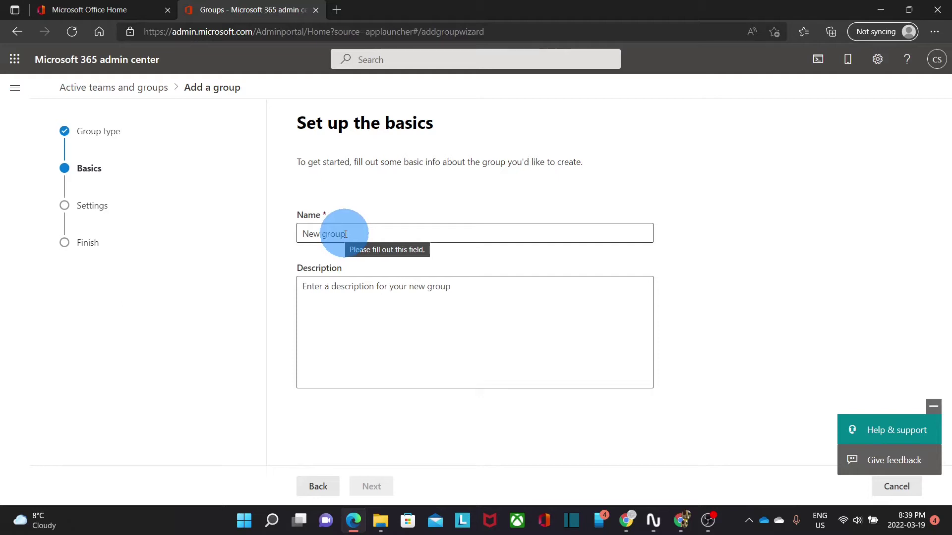
{"action": "type", "text": "Sales Team"}
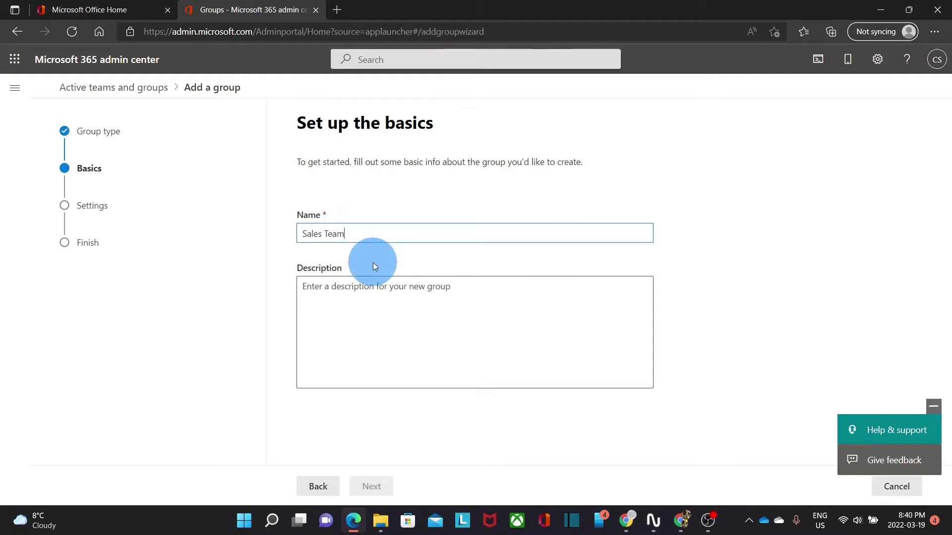
{"action": "left_click", "coordinate": [358, 304]}
{"action": "type", "text": "Our Sales Team Group"}
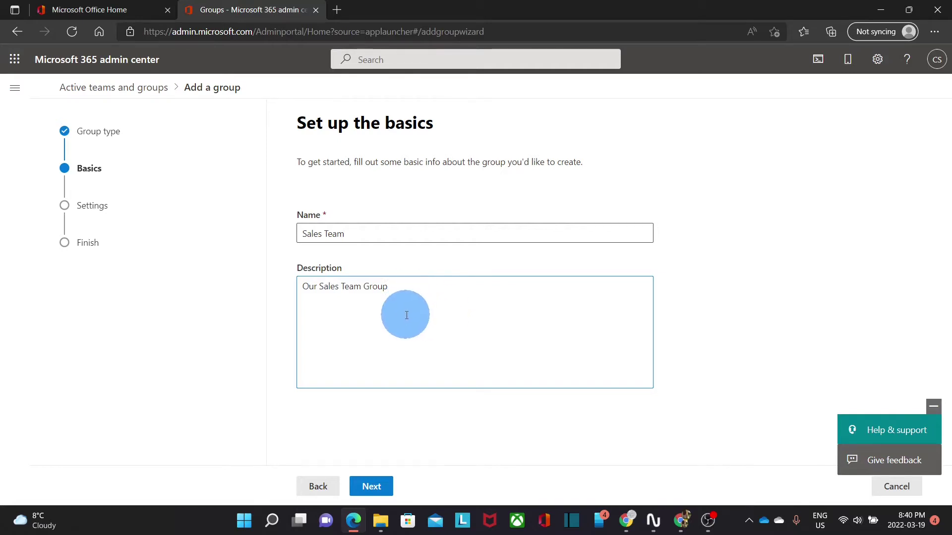
- Set the group email address to 'sales' on the itbe.cloud domain
{"action": "left_click", "coordinate": [374, 487]}
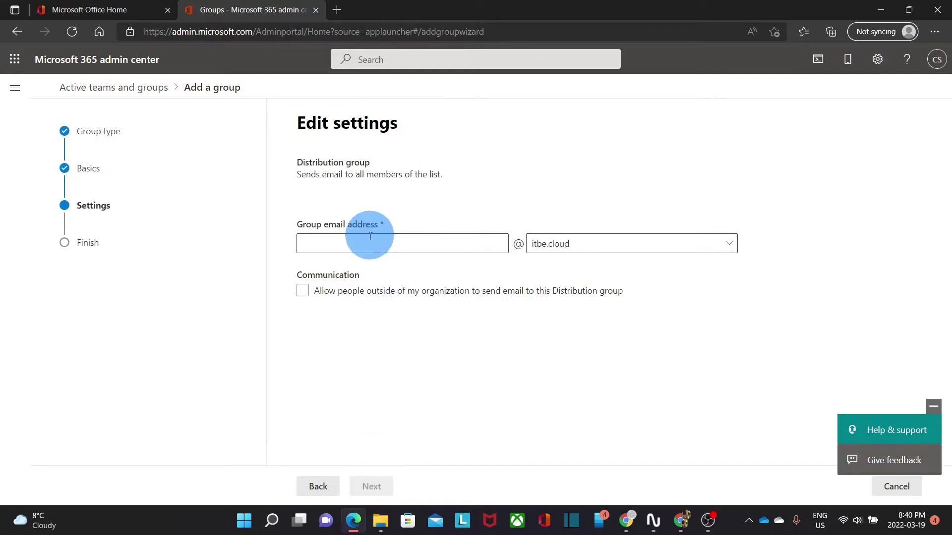
{"action": "left_click", "coordinate": [369, 243]}
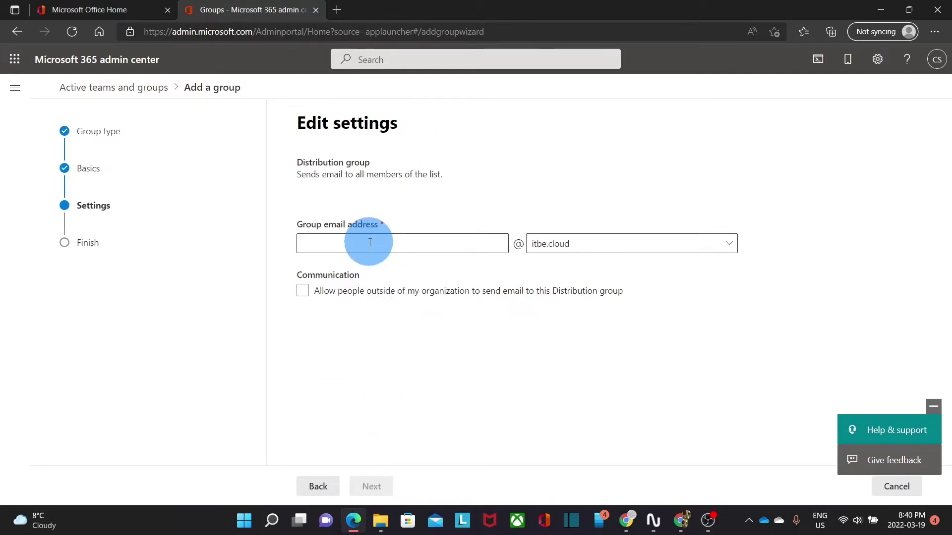
{"action": "type", "text": "sales"}
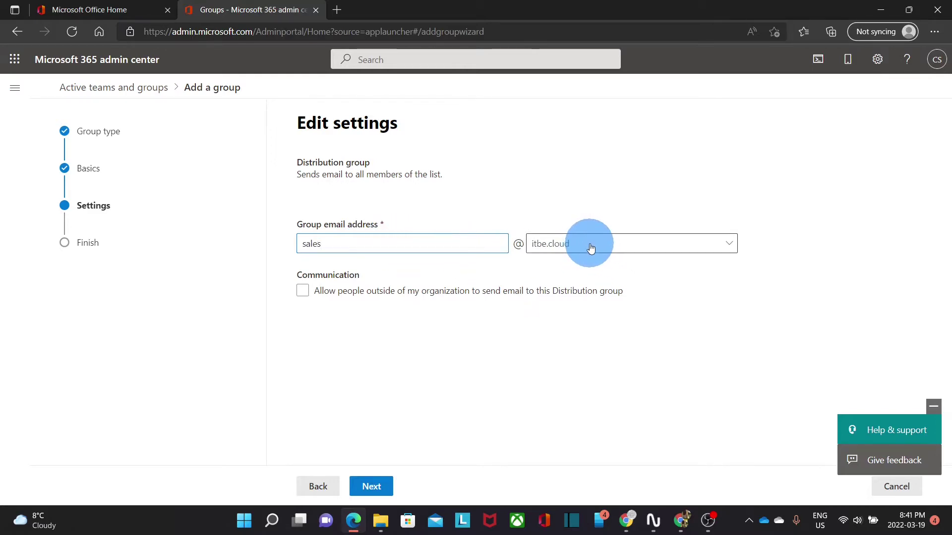
{"action": "left_click", "coordinate": [581, 200]}
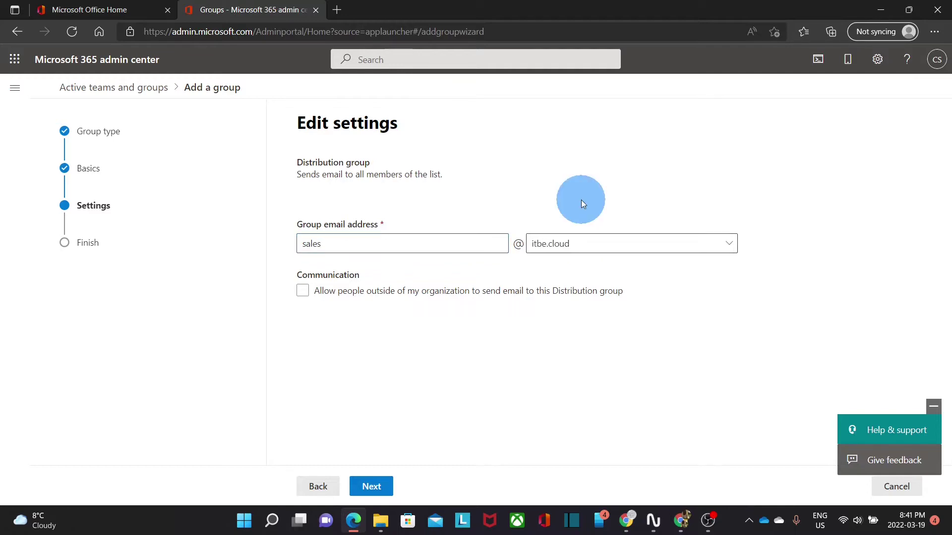
{"action": "left_click", "coordinate": [729, 245]}
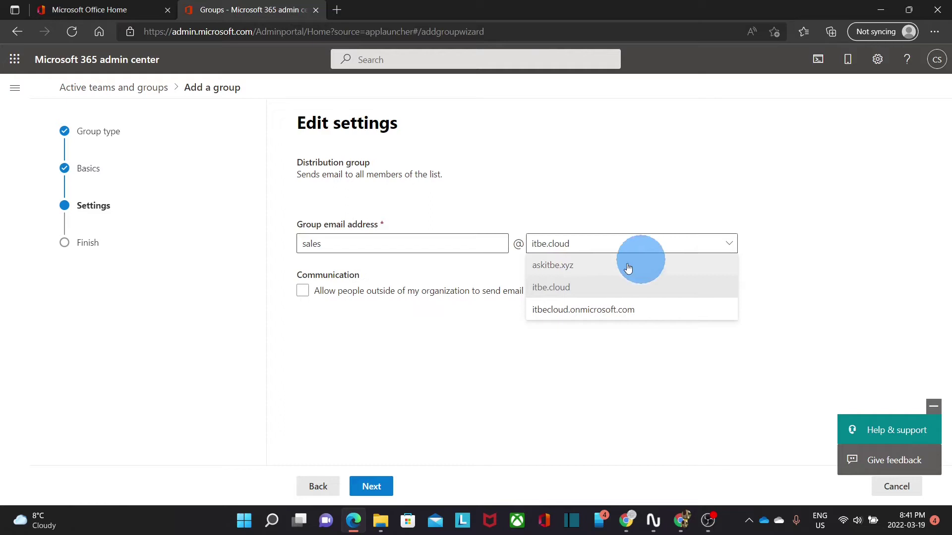
{"action": "left_click", "coordinate": [586, 291]}
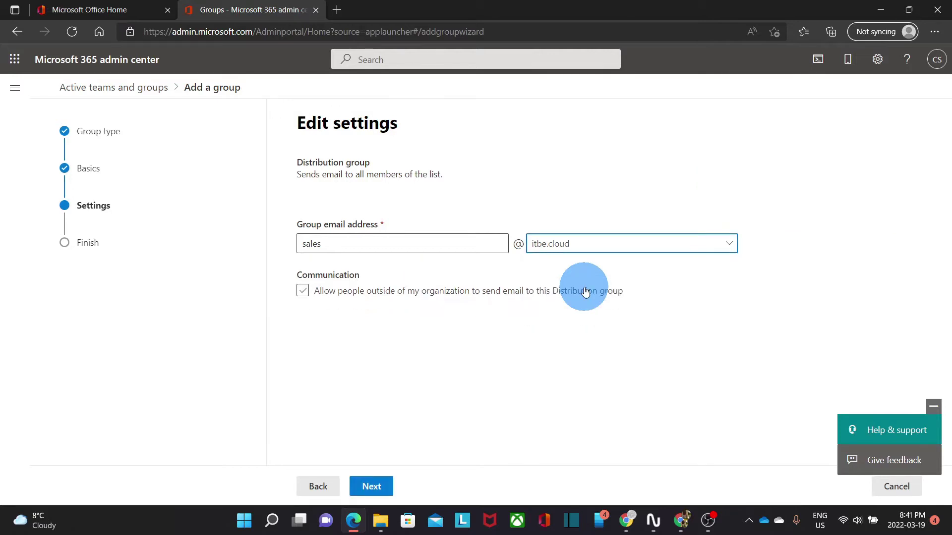
- Allow people outside the organization to email the group and proceed to review
{"action": "left_click", "coordinate": [346, 297]}
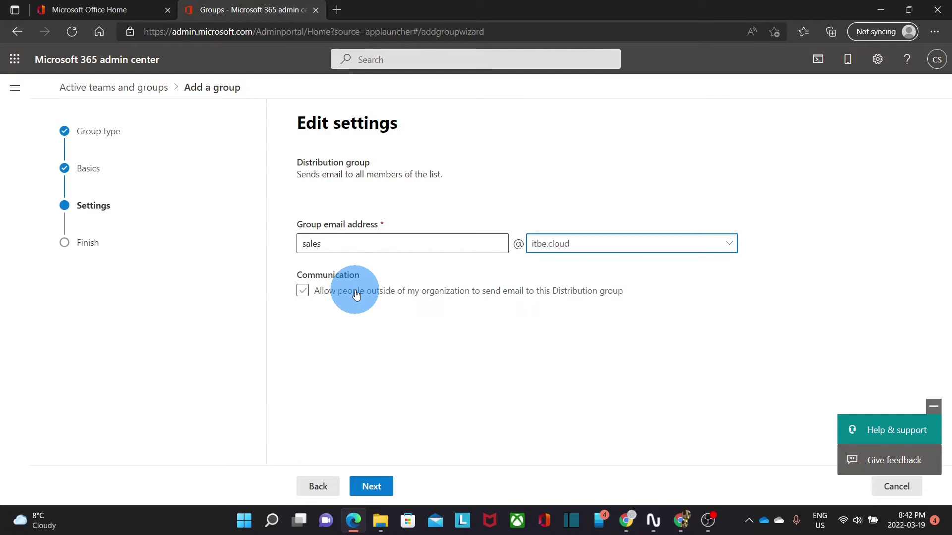
{"action": "left_click", "coordinate": [356, 294]}
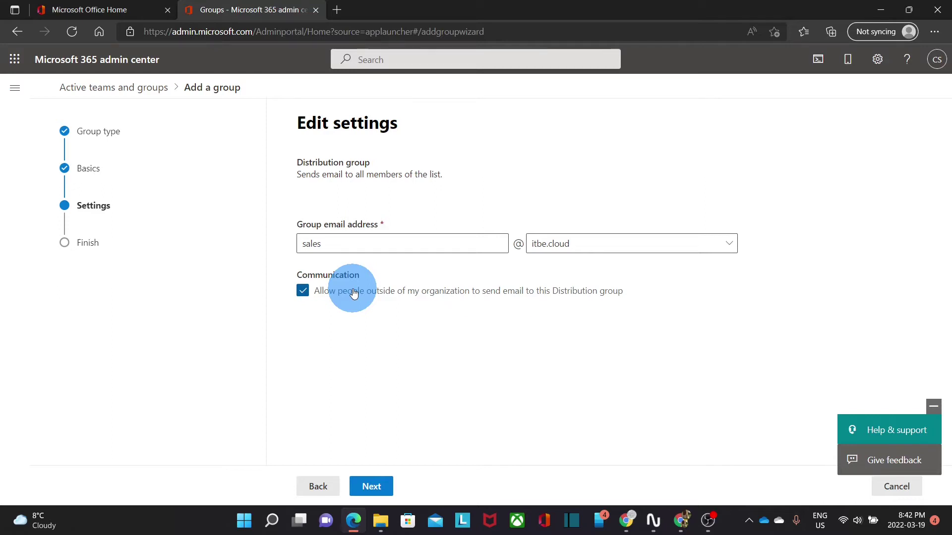
{"action": "left_click", "coordinate": [372, 488]}
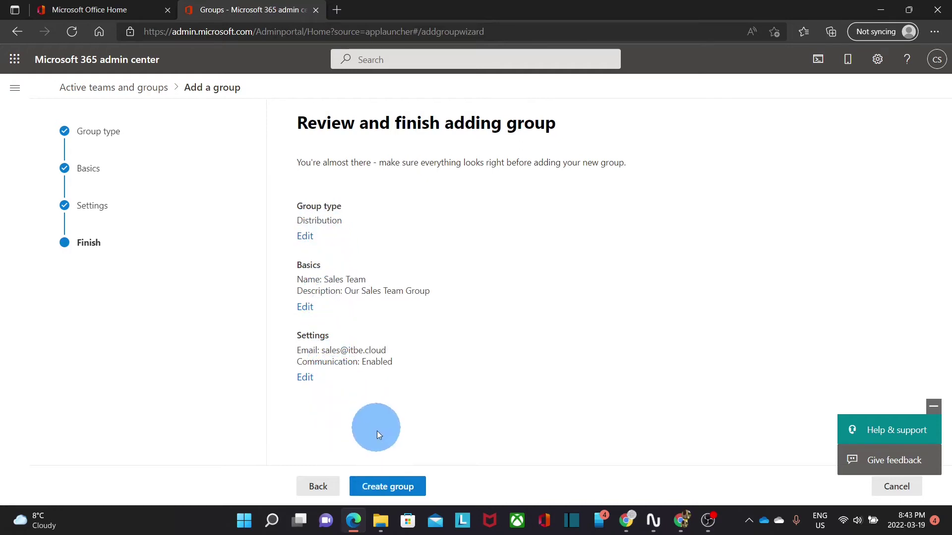
- Create the Sales Team group and view it under the Distribution list tab
{"action": "left_click", "coordinate": [384, 489]}
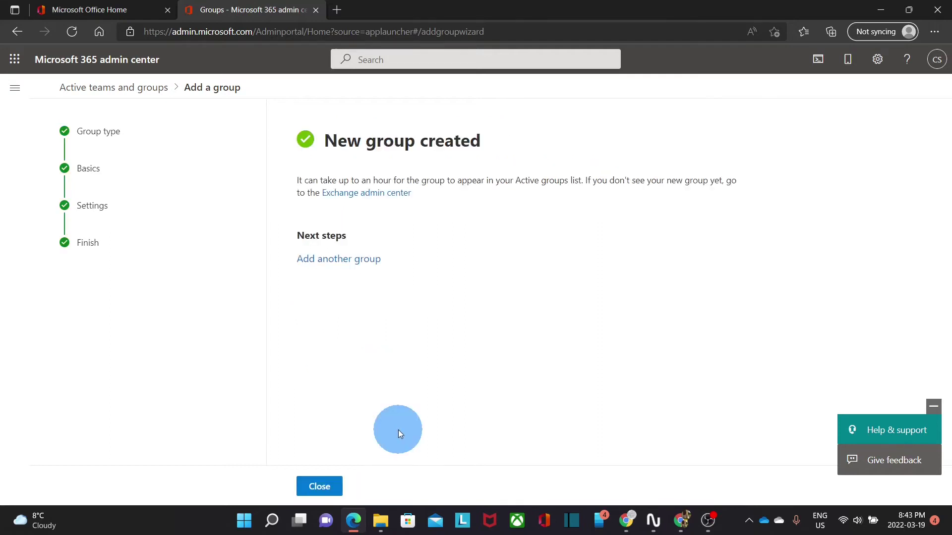
{"action": "left_click", "coordinate": [319, 488]}
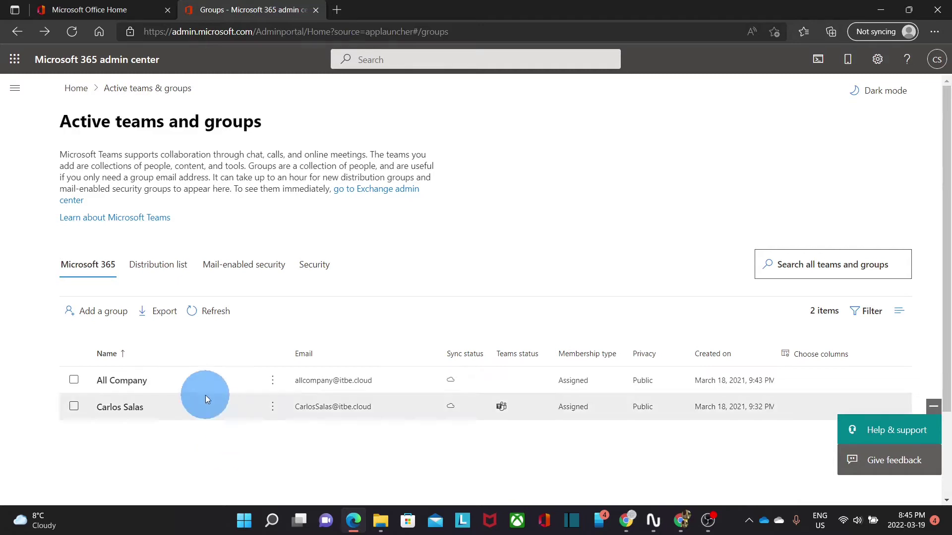
{"action": "left_click", "coordinate": [161, 269]}
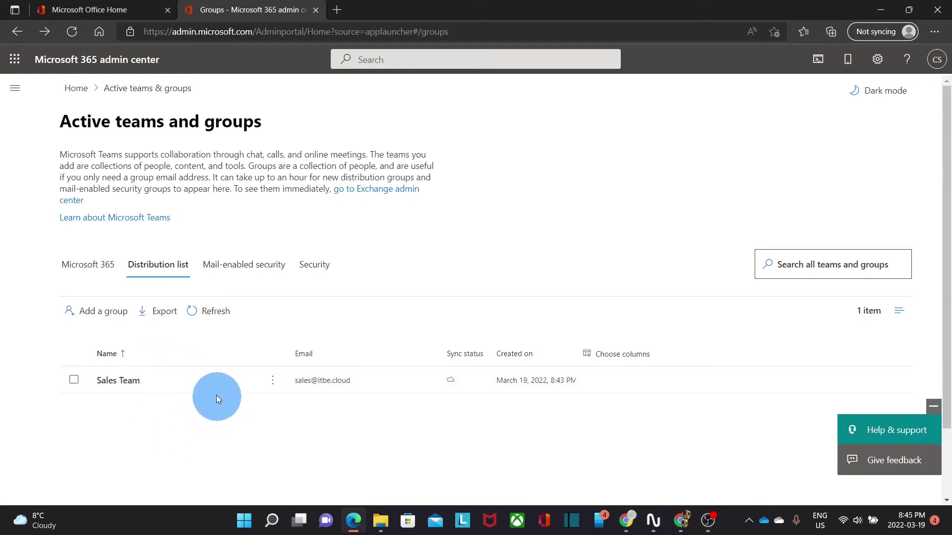
- Add the internal organisation user and the external Gmail contact as Sales Team members
{"action": "left_click", "coordinate": [130, 384]}
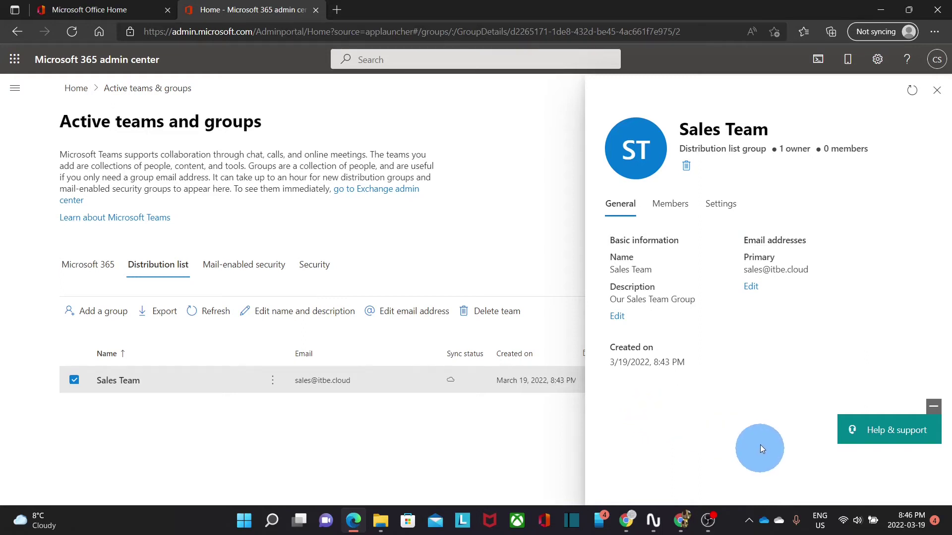
{"action": "left_click", "coordinate": [678, 207]}
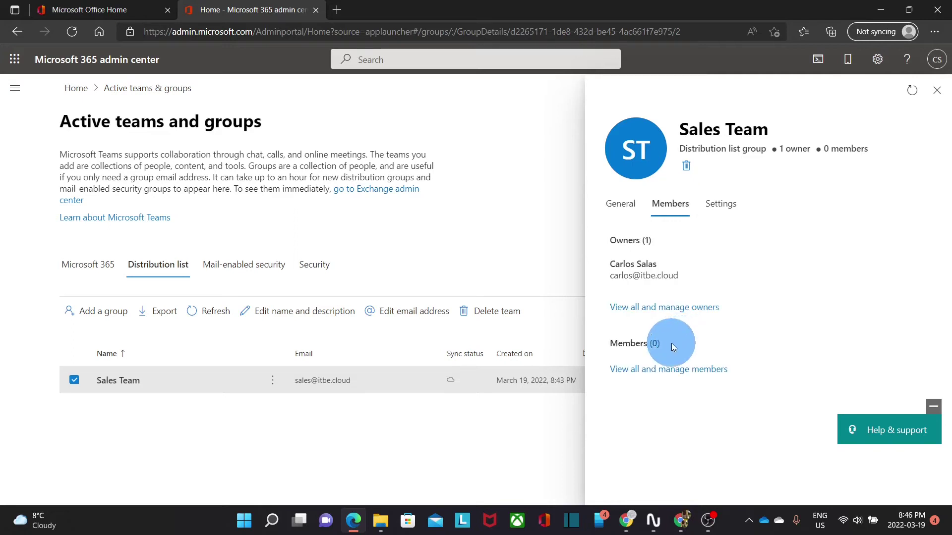
{"action": "left_click", "coordinate": [650, 377]}
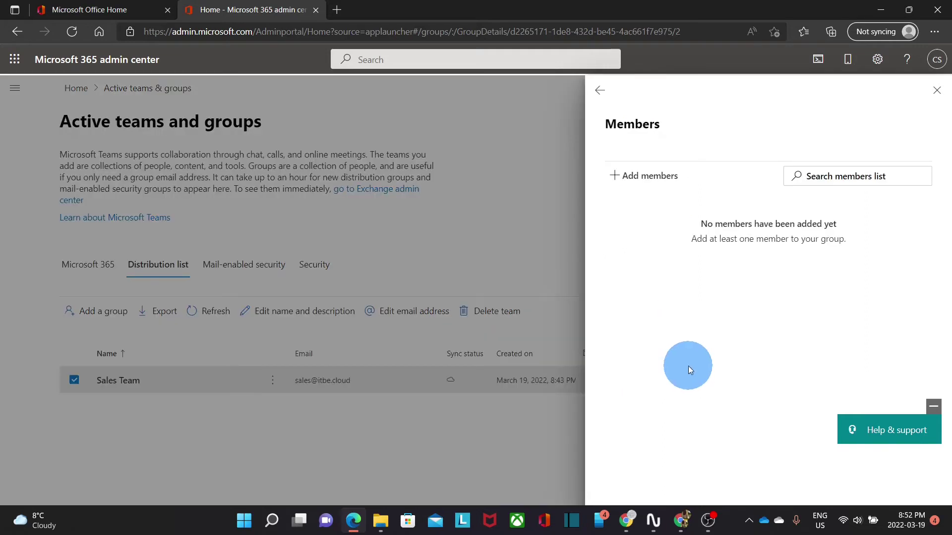
{"action": "left_click", "coordinate": [658, 182]}
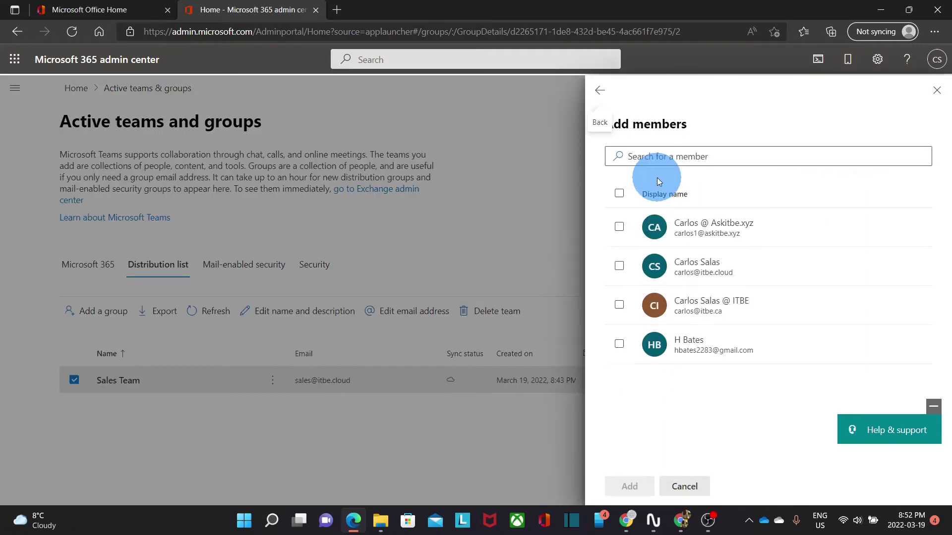
{"action": "left_click", "coordinate": [698, 269]}
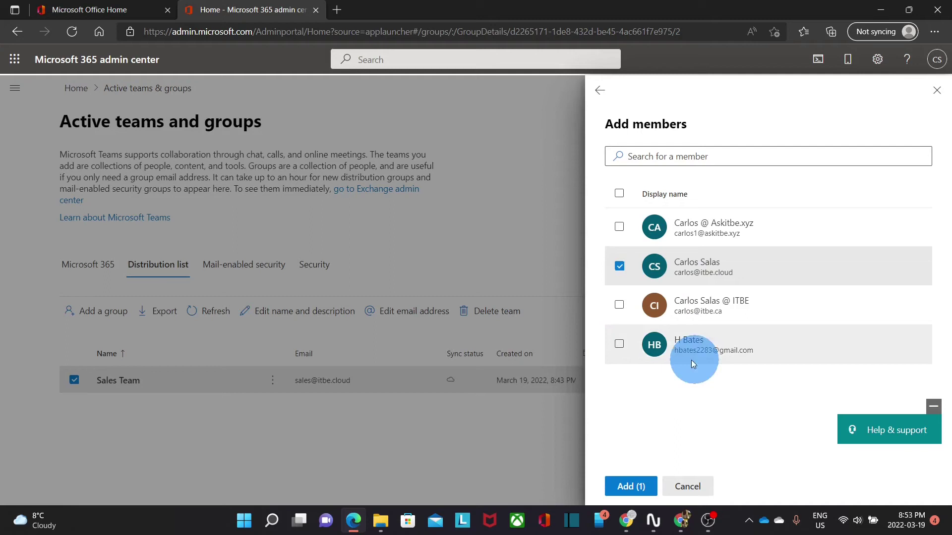
{"action": "left_click", "coordinate": [620, 346]}
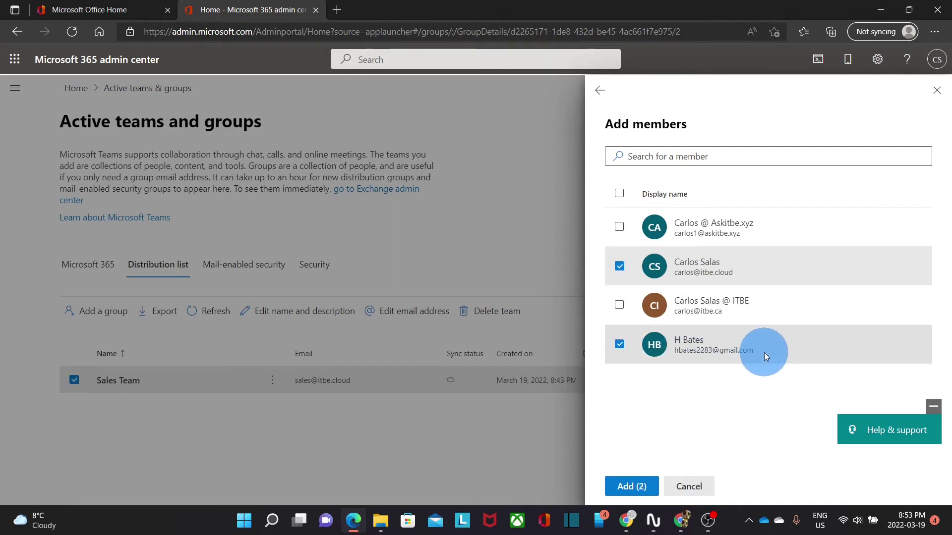
{"action": "left_click", "coordinate": [629, 491]}
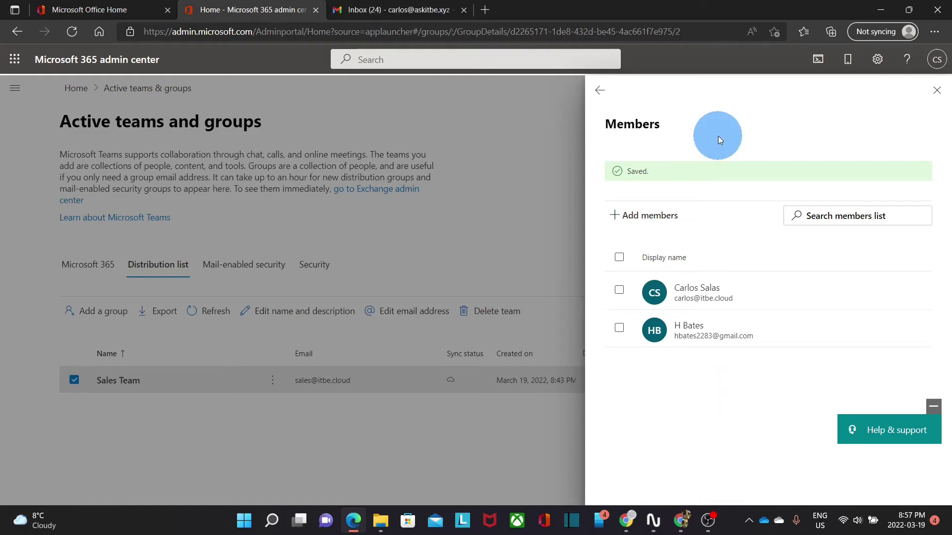
- In Gmail, draft an email with subject 'This a test to my Sales Group' and body 'This a a test'
{"action": "left_click", "coordinate": [413, 11]}
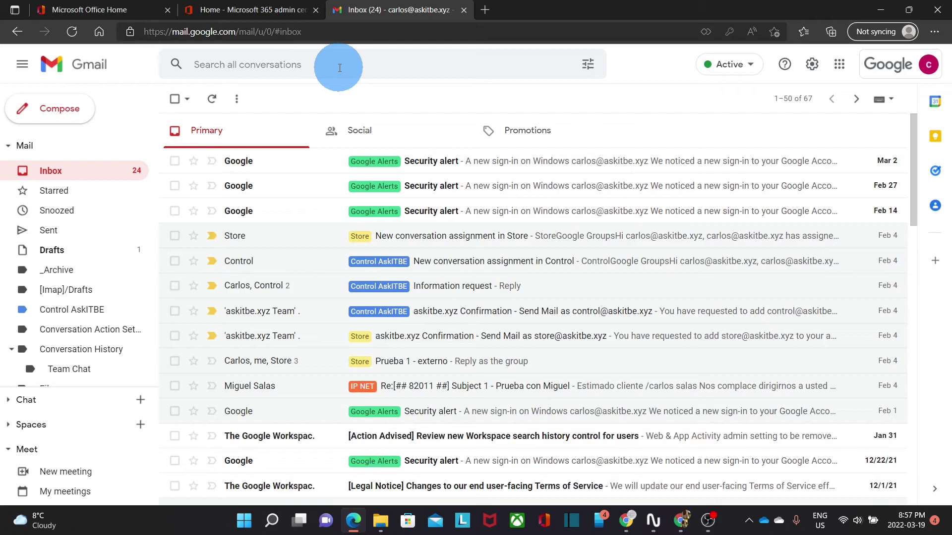
{"action": "left_click", "coordinate": [75, 112]}
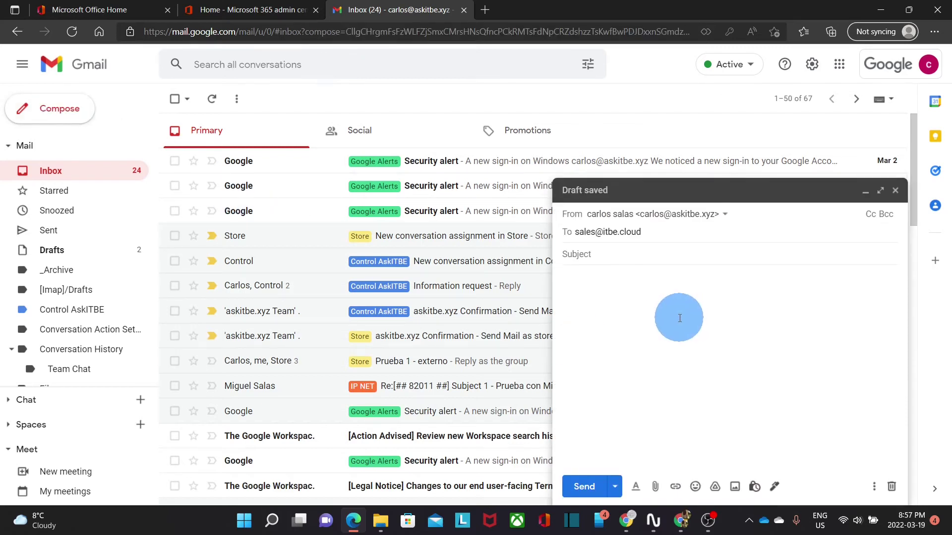
{"action": "left_click", "coordinate": [615, 257]}
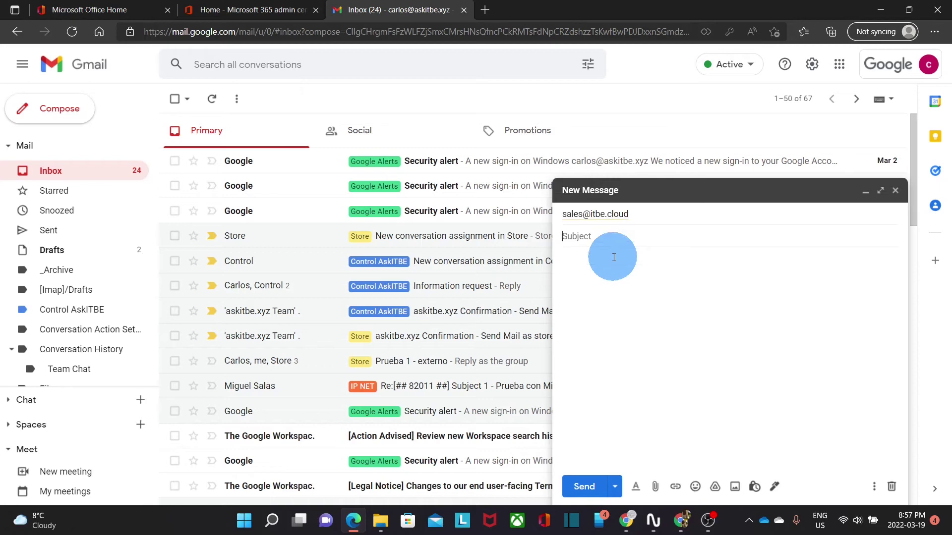
{"action": "type", "text": "This a test to my Sales Group"}
{"action": "left_click", "coordinate": [590, 271]}
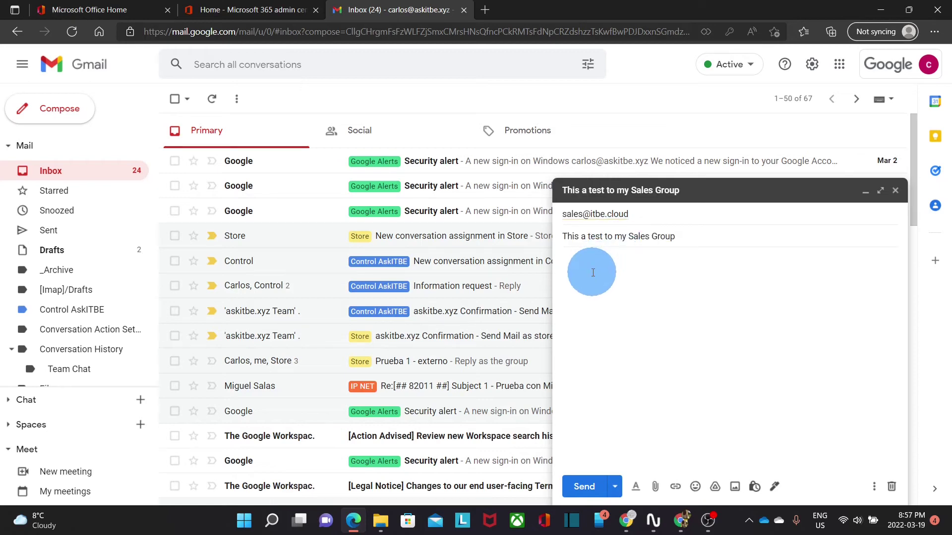
{"action": "type", "text": "This a a test"}
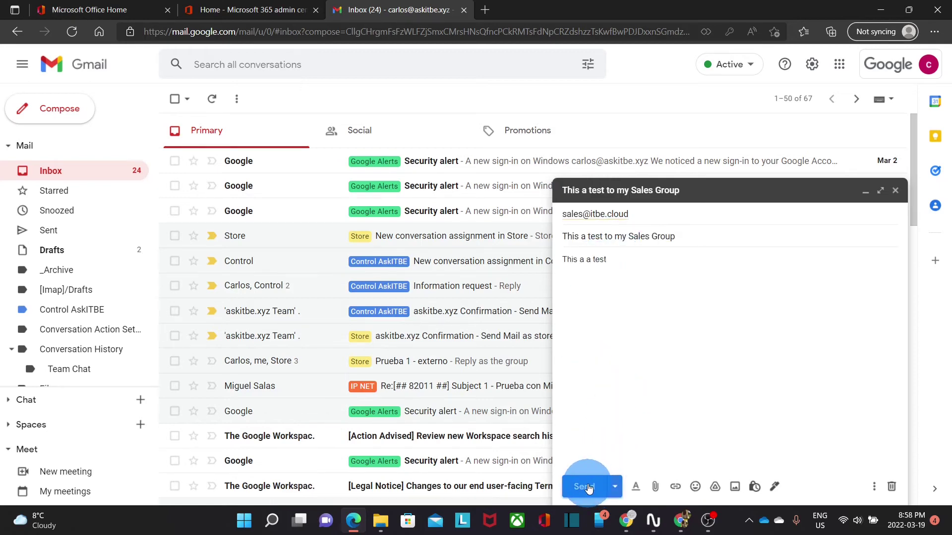
- Send the test email to the group, then open Outlook from the Office home page
{"action": "left_click", "coordinate": [586, 487]}
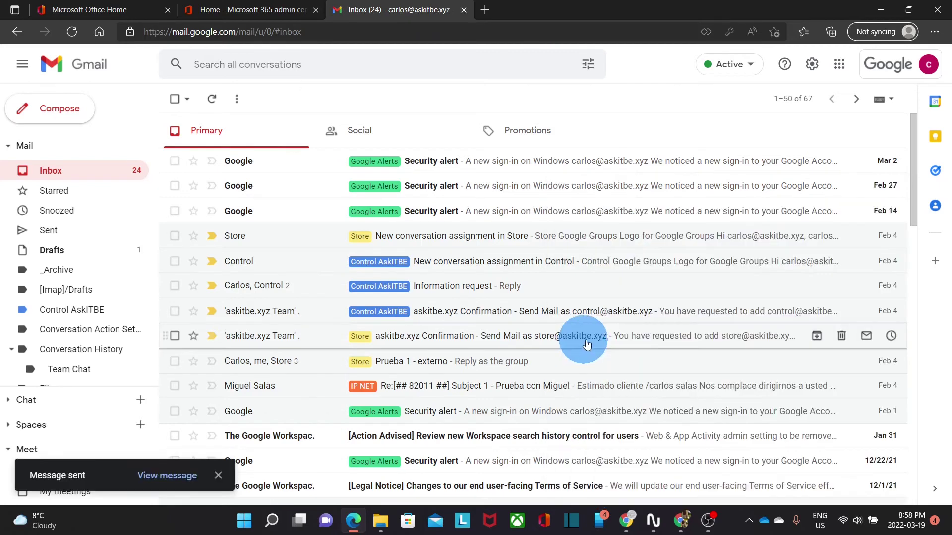
{"action": "left_click", "coordinate": [107, 14]}
{"action": "left_click", "coordinate": [26, 196]}
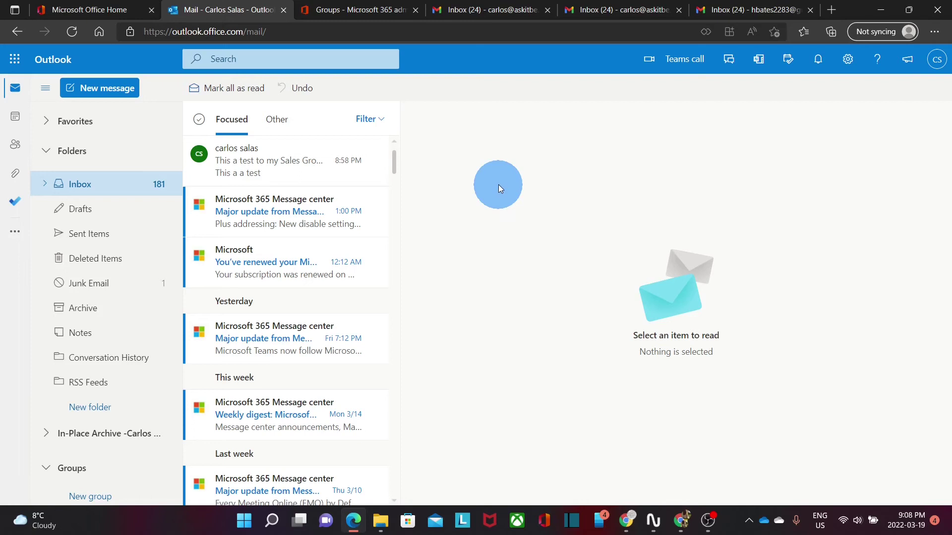
- Open the Sales Group test email in Outlook and in the external member's Gmail inbox
{"action": "left_click", "coordinate": [273, 167]}
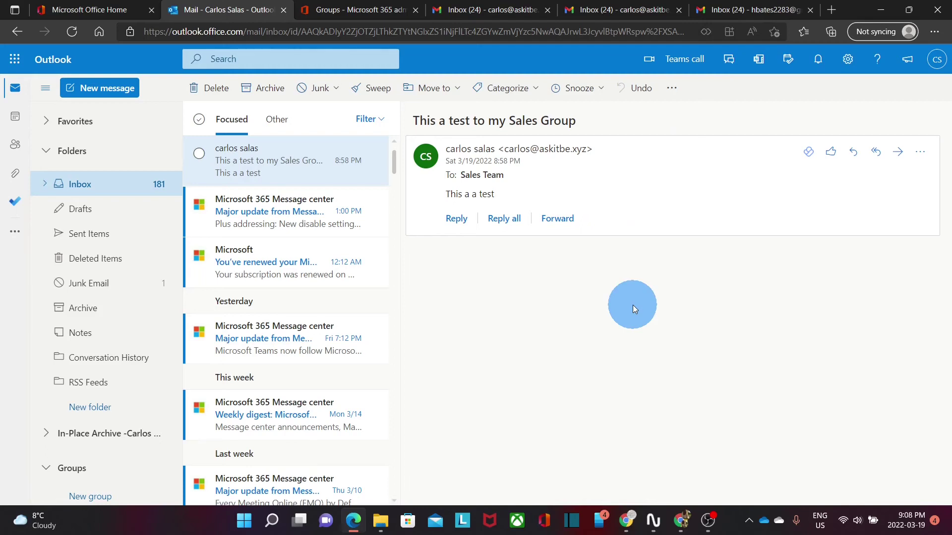
{"action": "left_click", "coordinate": [737, 12]}
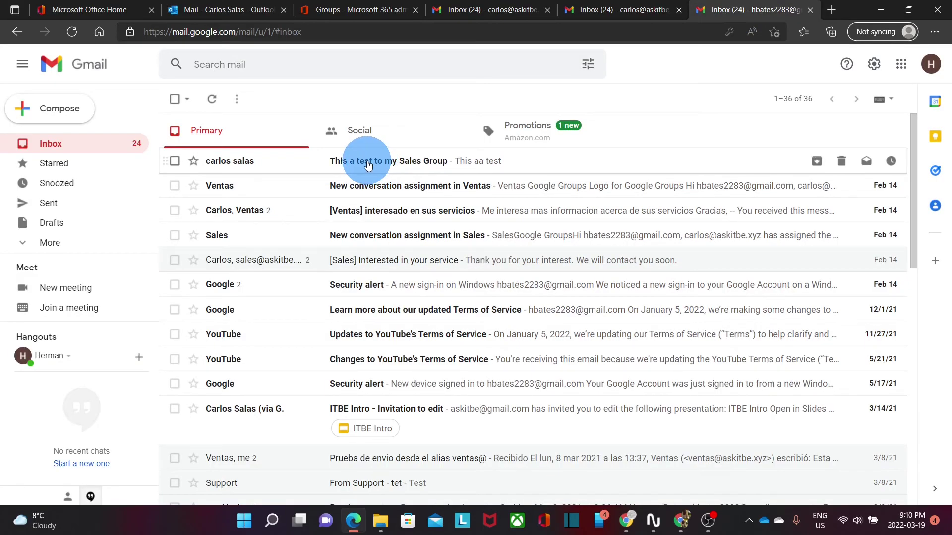
{"action": "left_click", "coordinate": [368, 166]}
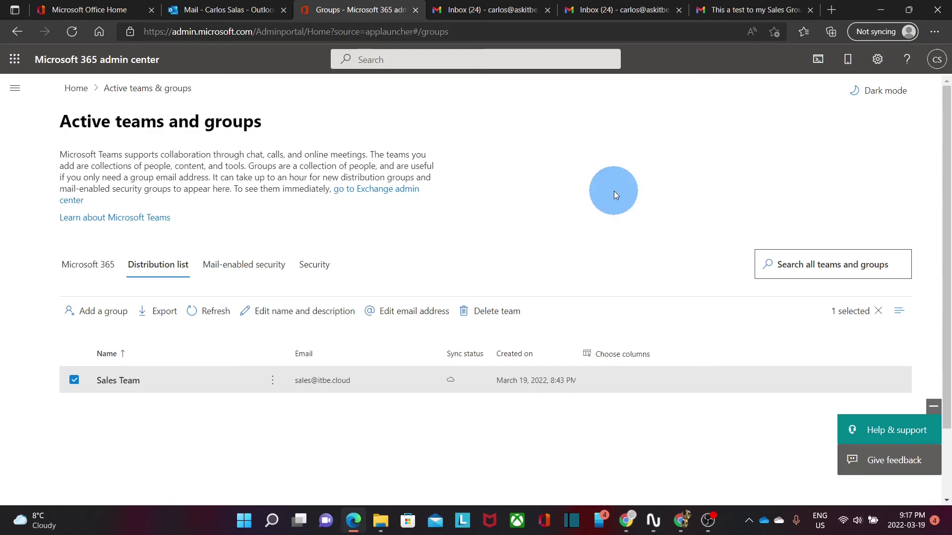
{"action": "left_click", "coordinate": [280, 321]}
{"action": "left_click", "coordinate": [940, 97]}
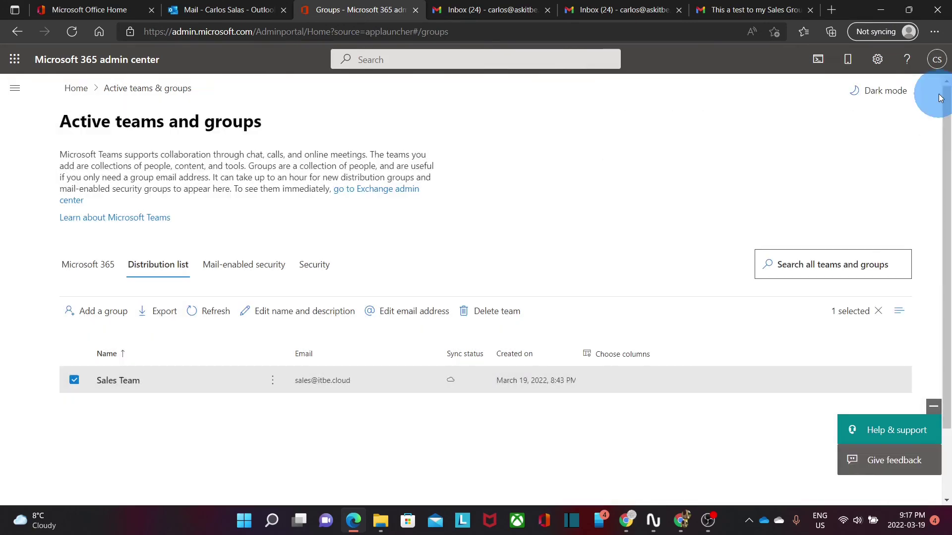
{"action": "left_click", "coordinate": [408, 317]}
{"action": "left_click", "coordinate": [406, 316]}
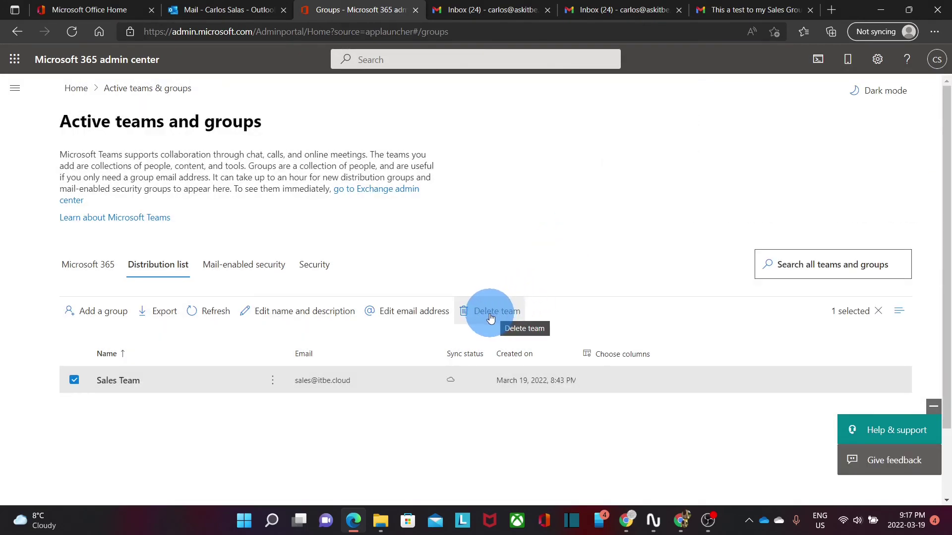